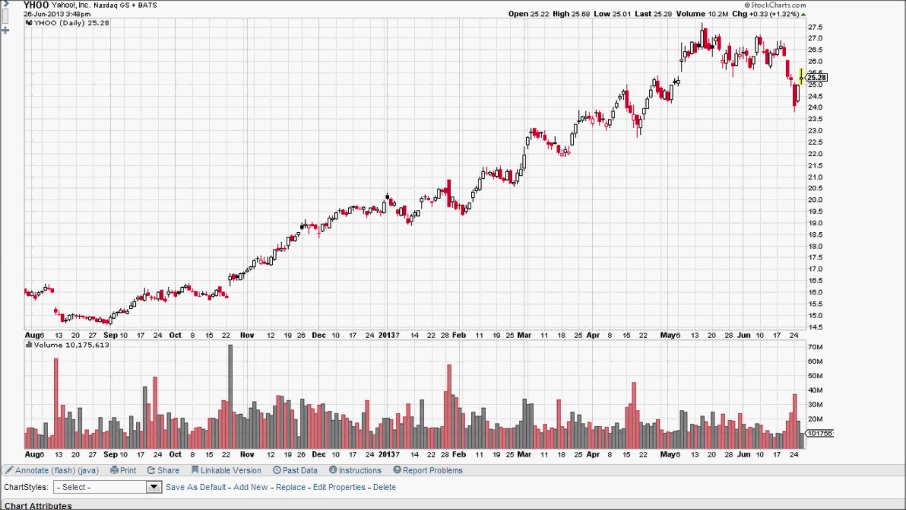
Add an RSI indicator with a period of 14 to the YHOO daily chart and update the chart
scroll(391, 265, down, 5)
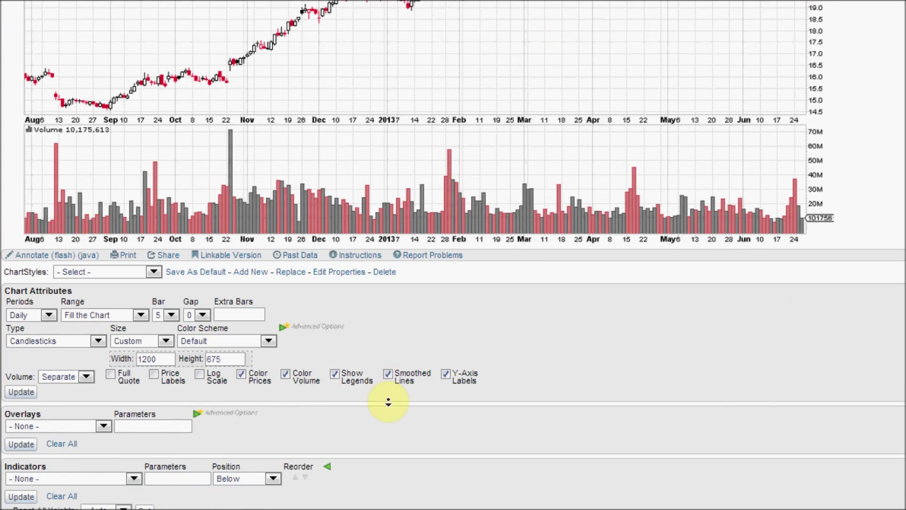
scroll(388, 401, down, 1)
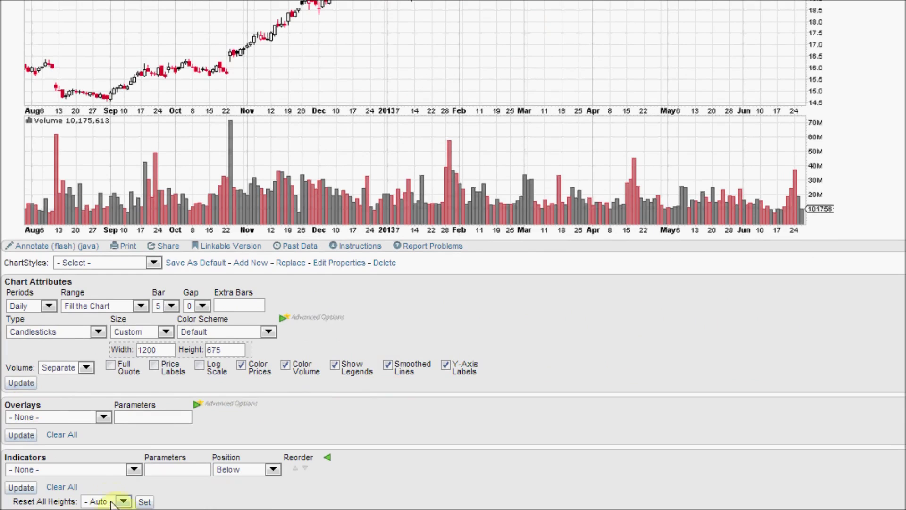
click(64, 468)
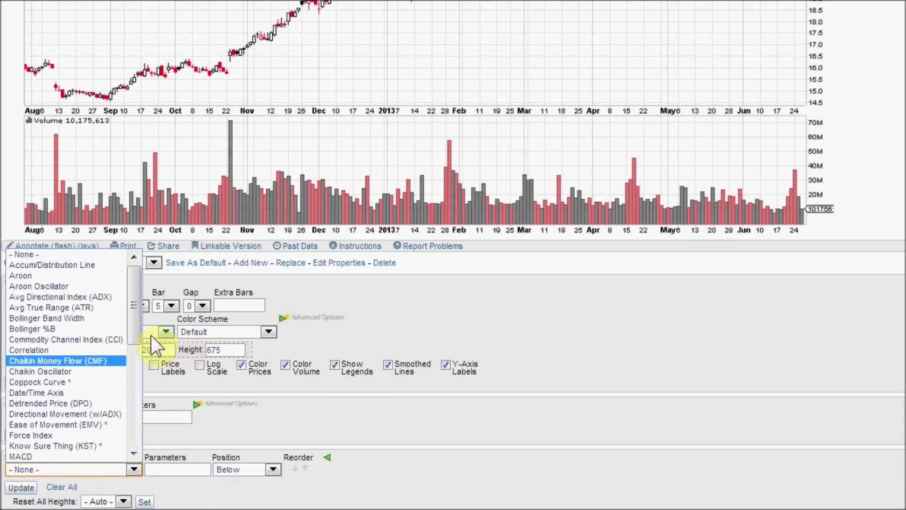
drag(140, 336, 131, 432)
click(132, 451)
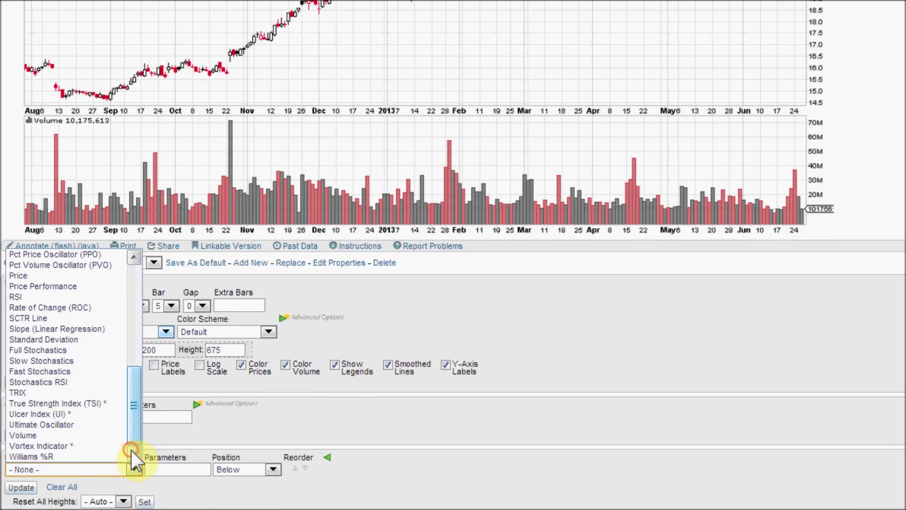
click(25, 297)
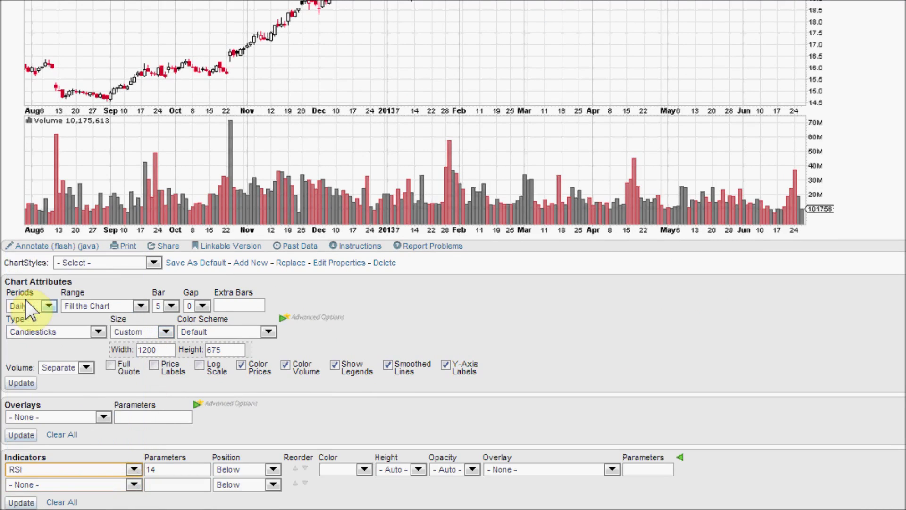
double_click(175, 470)
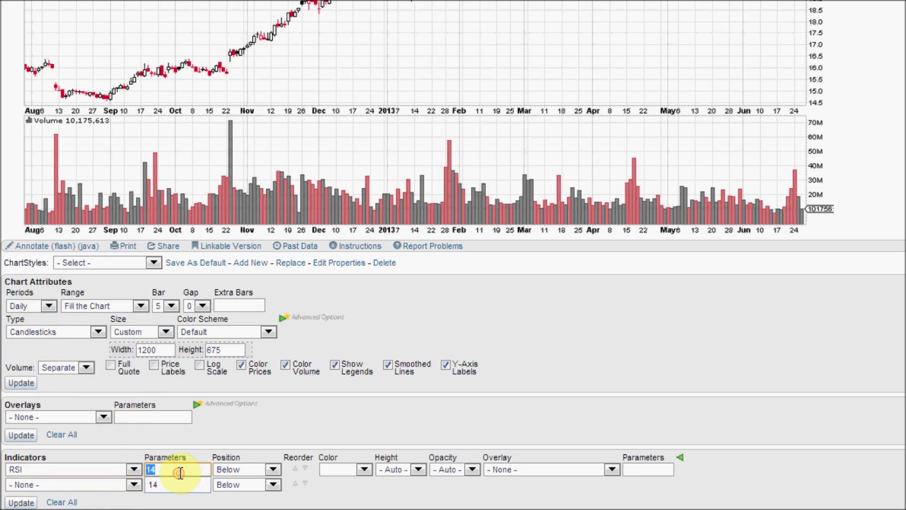
click(21, 504)
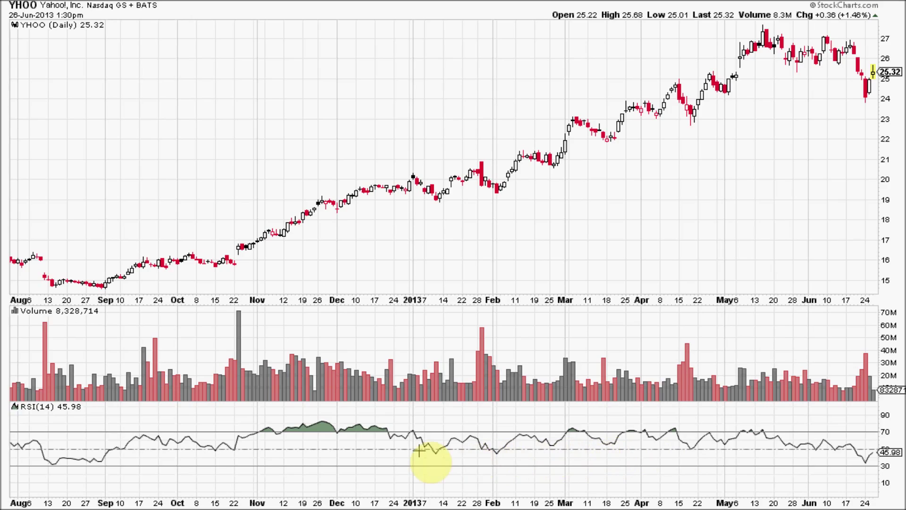
Mark six RSI pullbacks toward 50 on the YHOO chart with blue vertical lines, from late October to about April 19
click(234, 451)
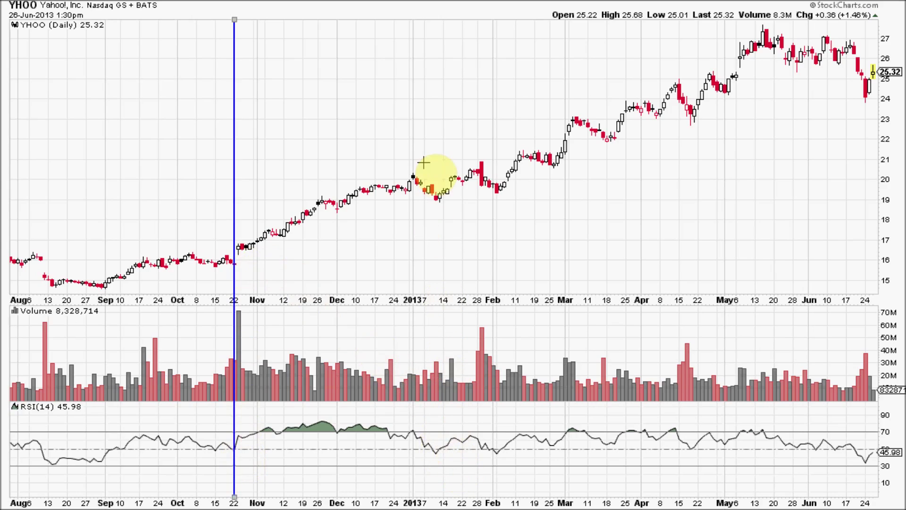
click(434, 452)
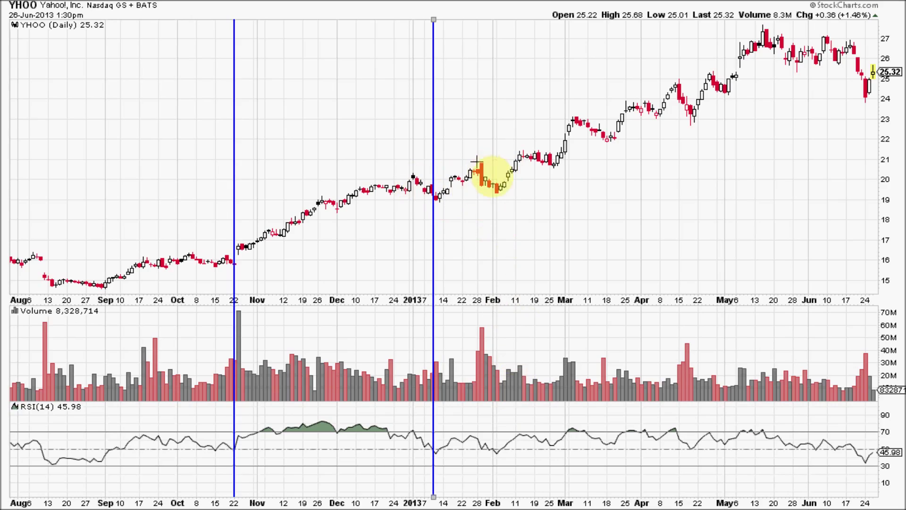
click(498, 463)
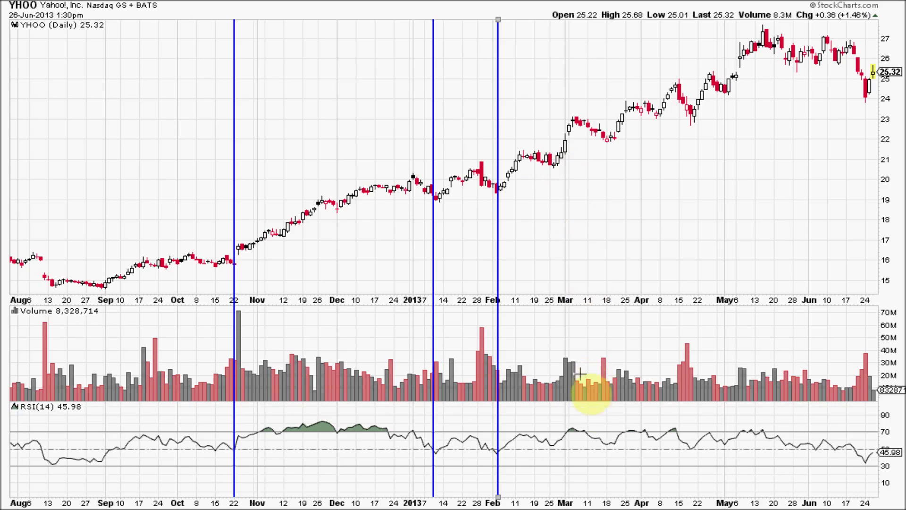
click(553, 451)
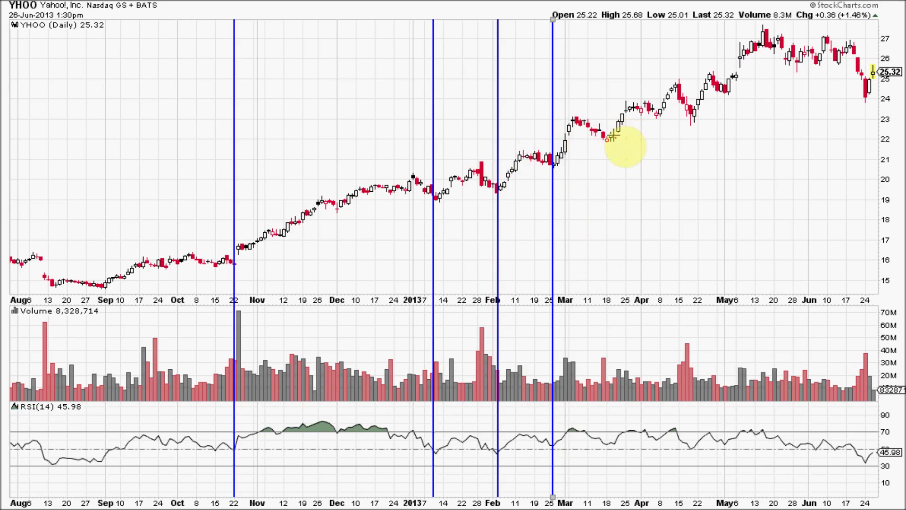
click(609, 446)
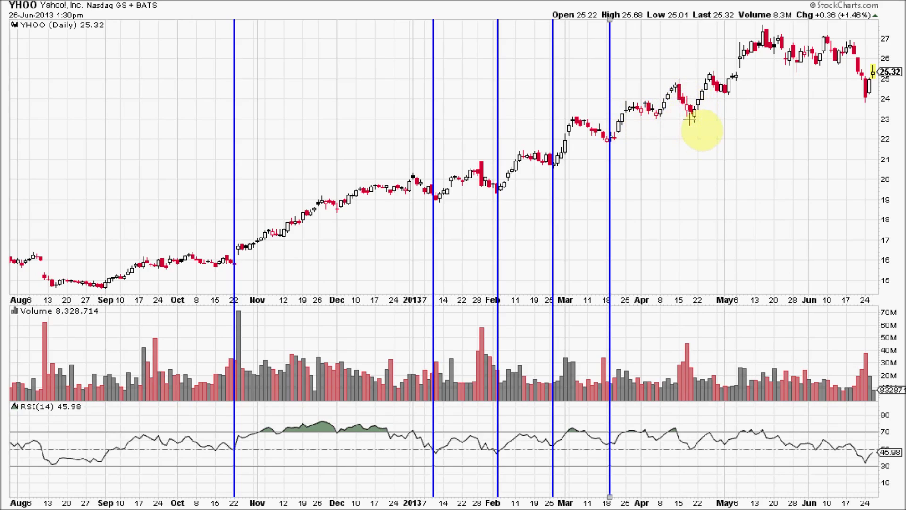
click(694, 460)
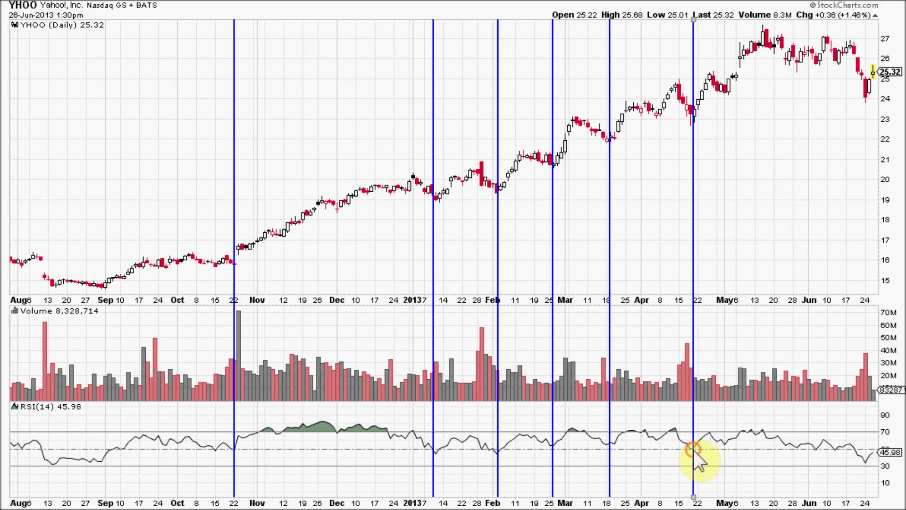
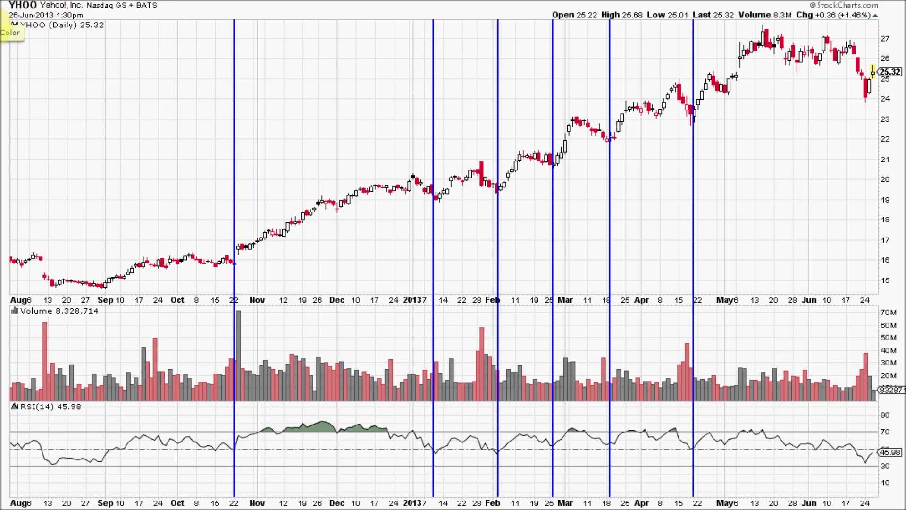
Draw green (00CC00) rising trendlines under the price lows from mid-October to late April and under the RSI lows from late August to April
click(4, 19)
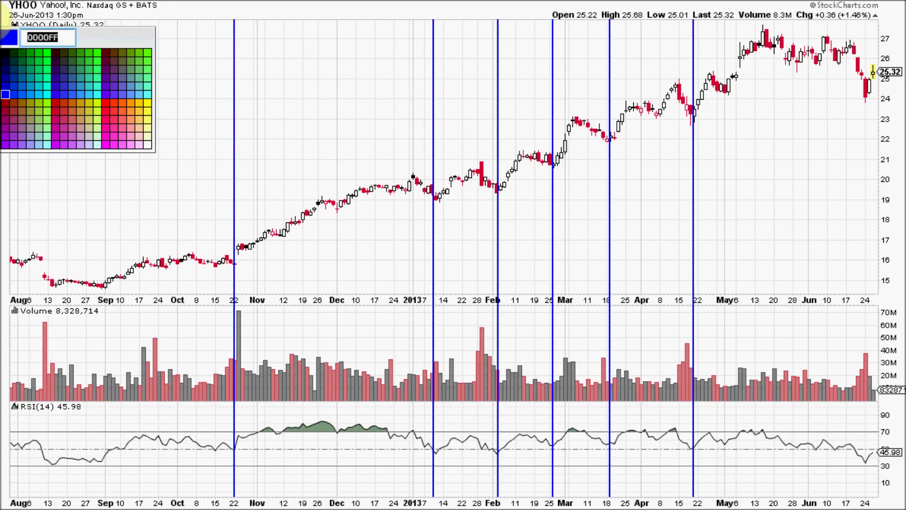
click(37, 54)
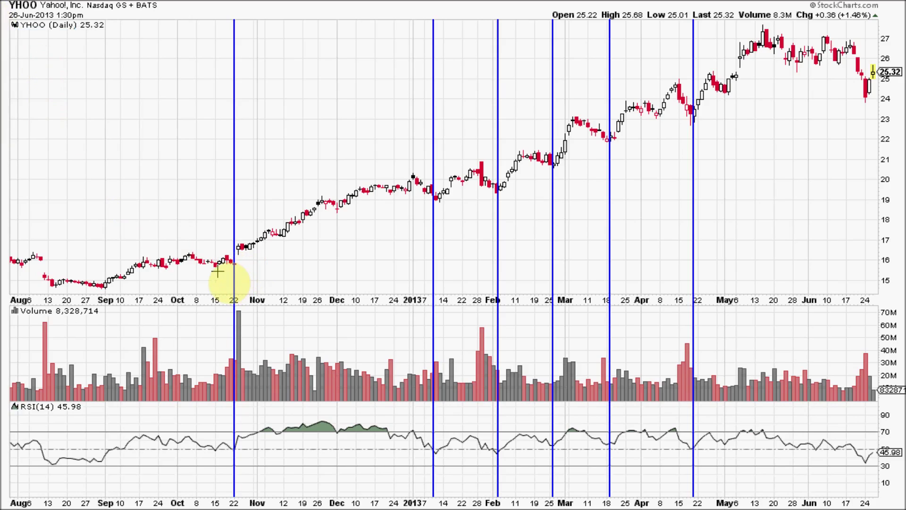
mouse_move(218, 270)
mouse_down()
mouse_move(376, 208)
mouse_move(697, 127)
mouse_up()
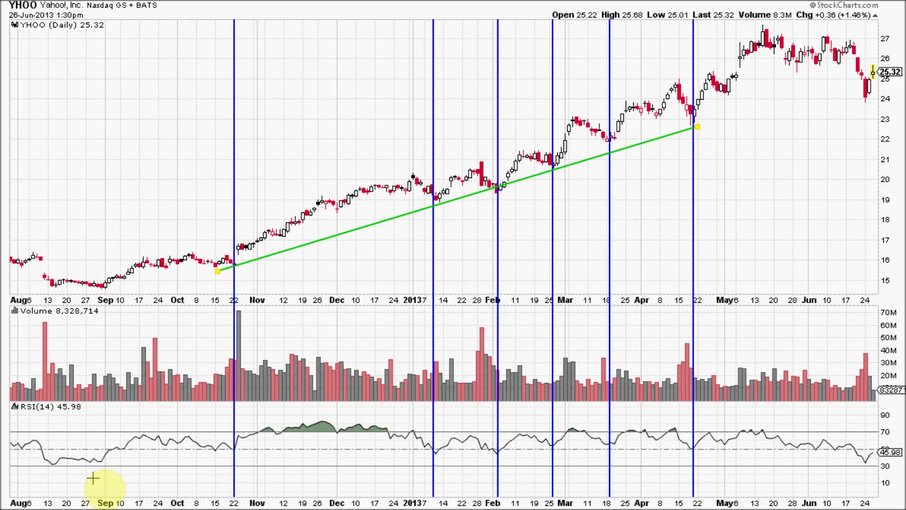
click(98, 464)
mouse_move(98, 463)
mouse_down()
mouse_move(659, 465)
mouse_move(661, 445)
mouse_up()
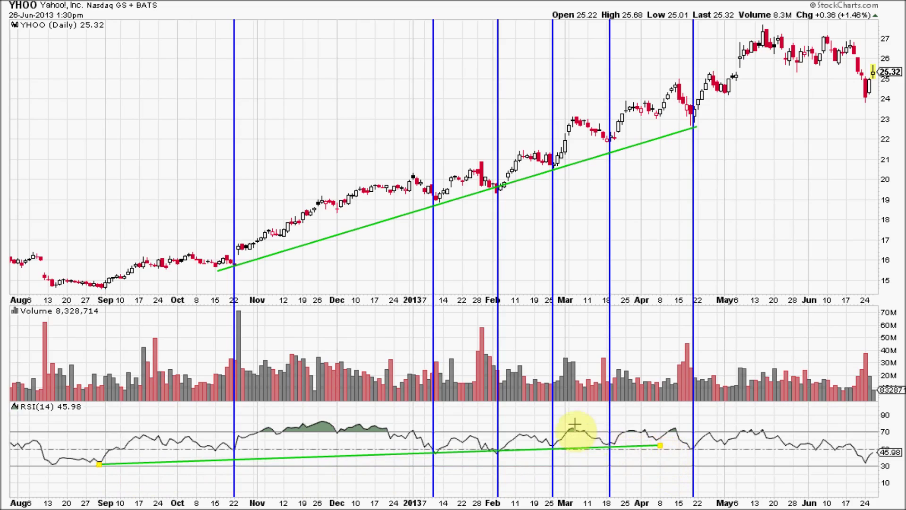
click(457, 340)
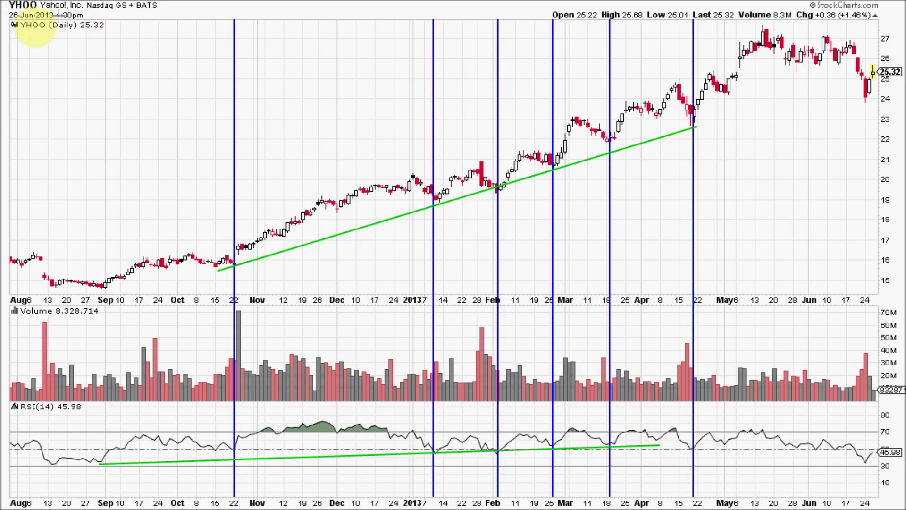
Draw red falling trendlines over the price highs and over the RSI highs, both from mid-May to late June
click(5, 34)
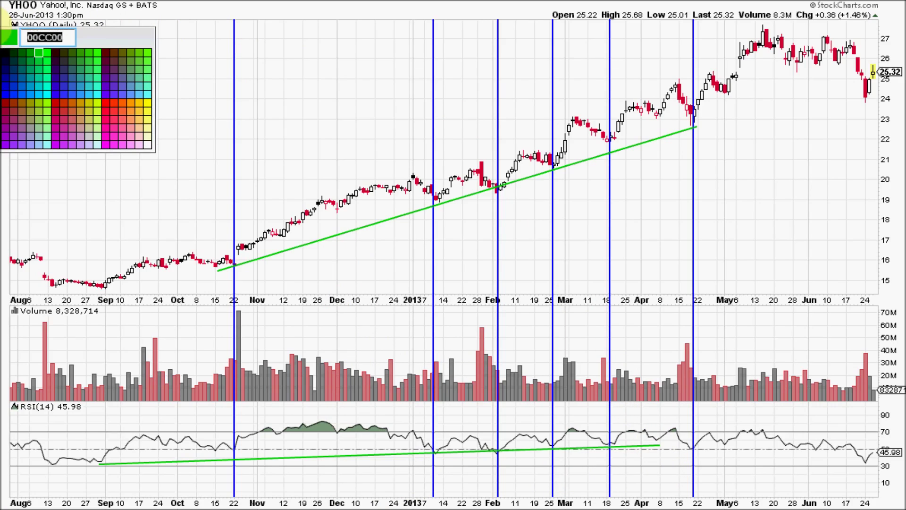
click(105, 104)
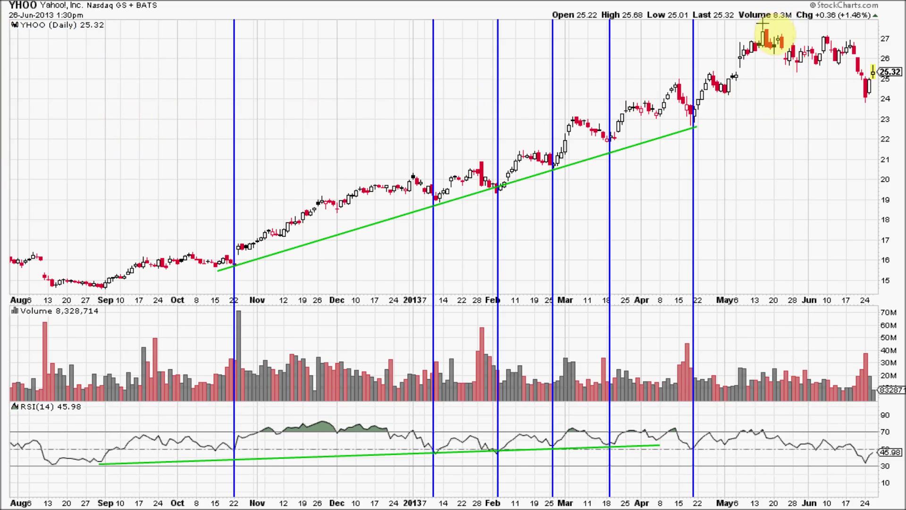
mouse_move(764, 22)
mouse_down()
mouse_move(882, 51)
mouse_move(883, 44)
mouse_up()
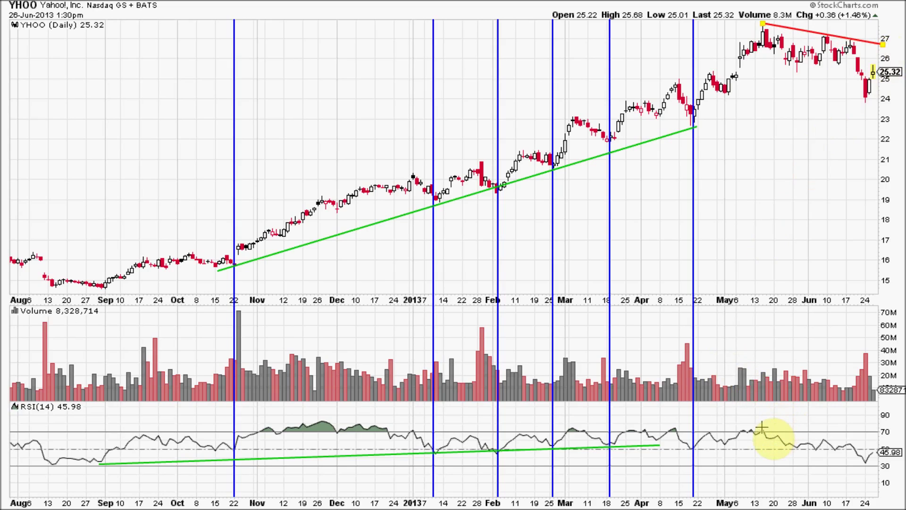
mouse_move(762, 427)
mouse_down()
mouse_move(889, 467)
mouse_move(888, 476)
mouse_move(881, 449)
mouse_up()
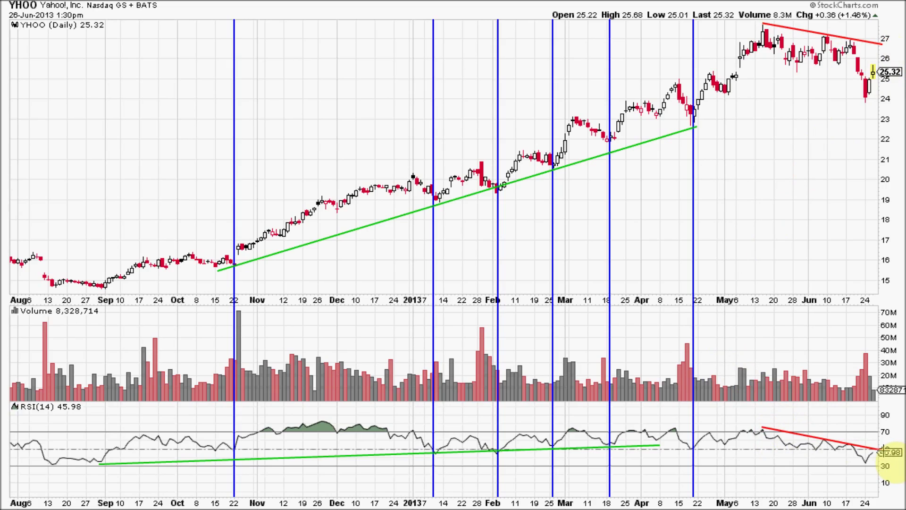
click(751, 290)
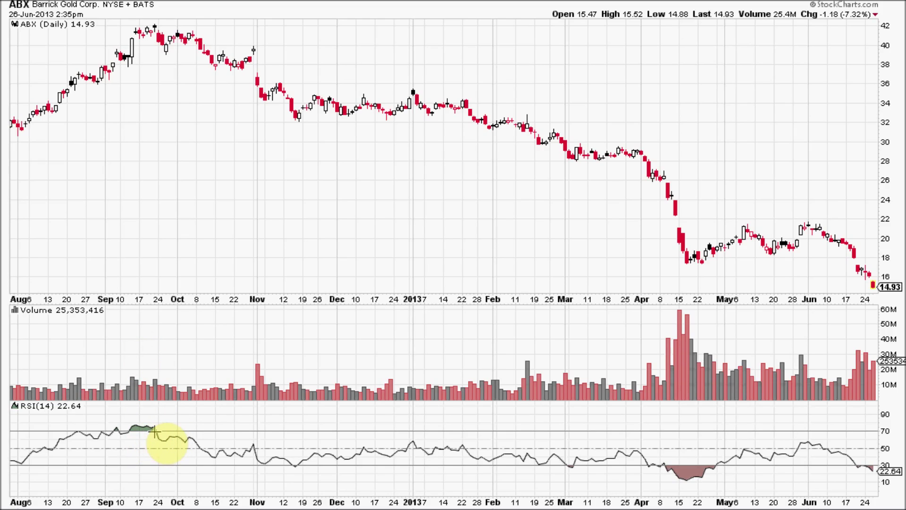
On the ABX chart, place blue vertical lines at the RSI highs in late September, mid-October, late October, late November and mid-December
click(153, 430)
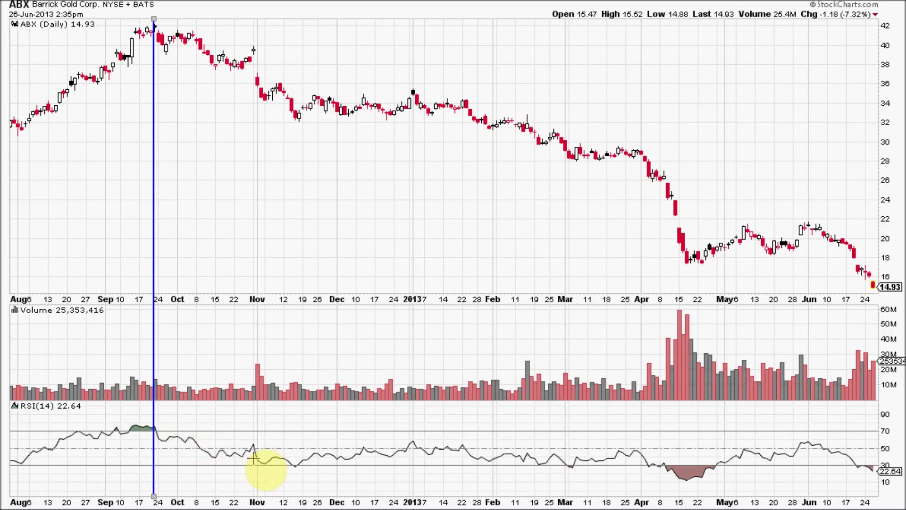
click(221, 453)
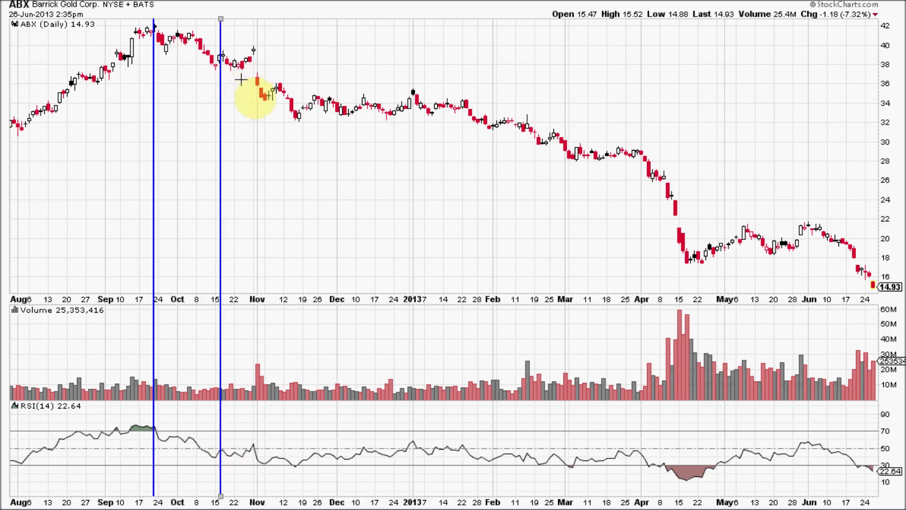
click(253, 449)
click(253, 450)
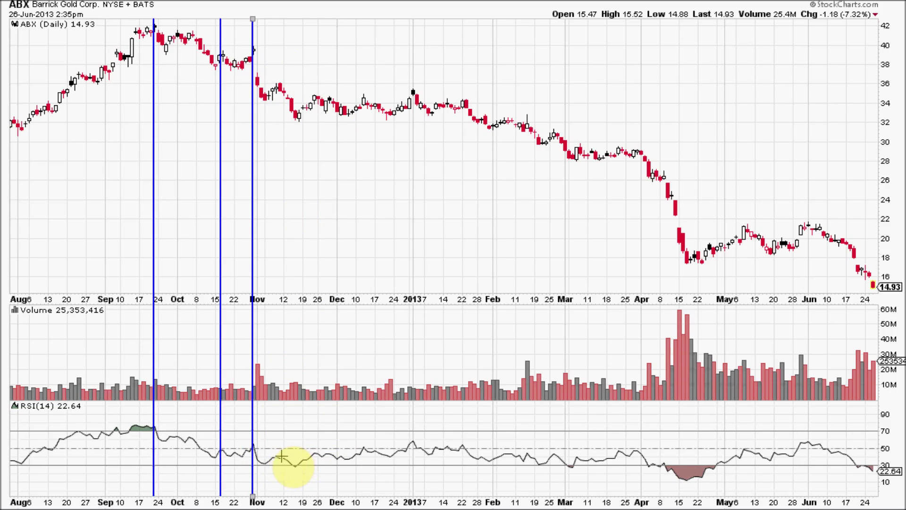
click(318, 454)
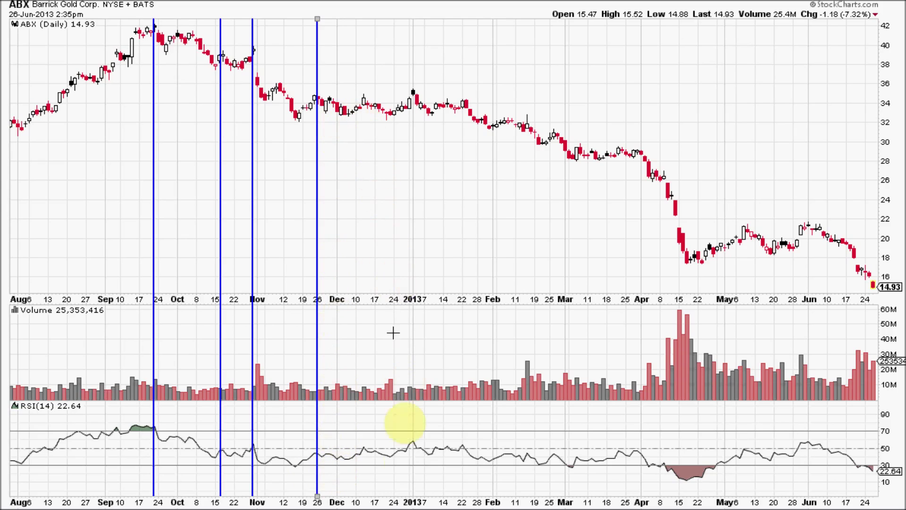
click(363, 454)
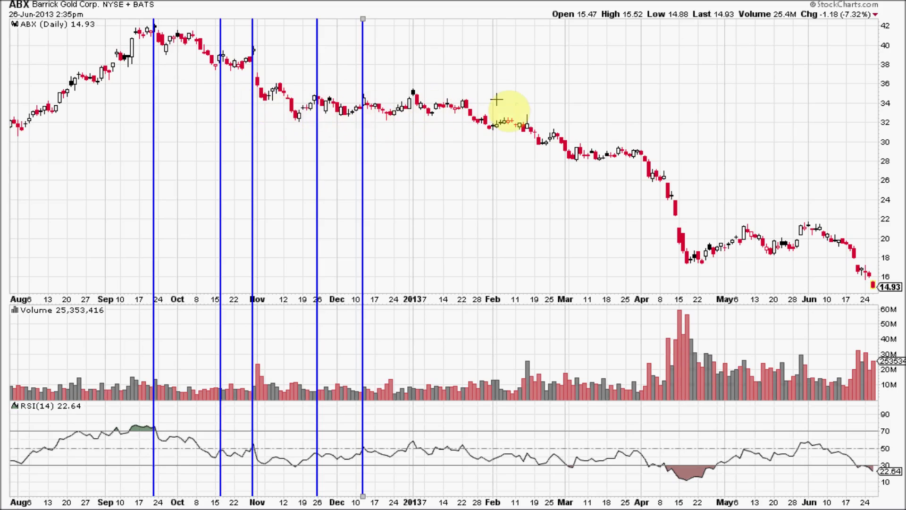
Mark the ABX RSI highs in early January, about January 22, mid-February and late February with blue vertical lines
click(413, 461)
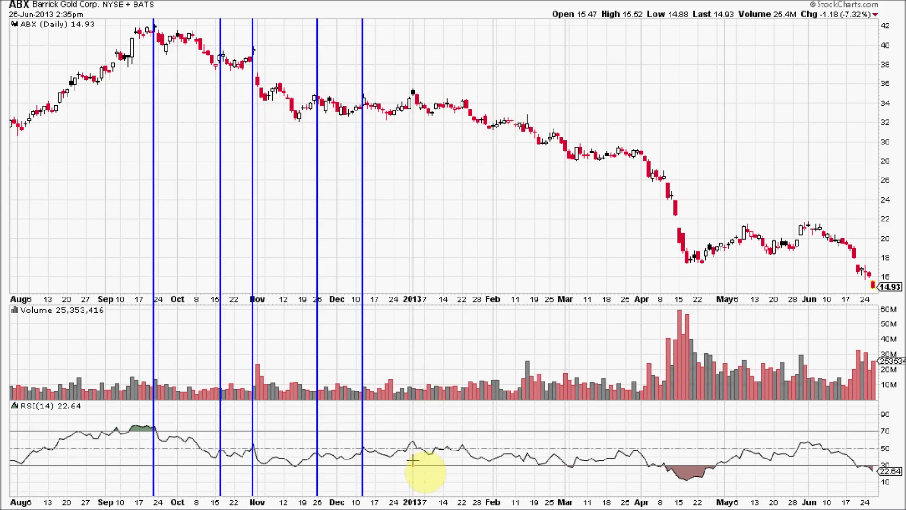
click(413, 461)
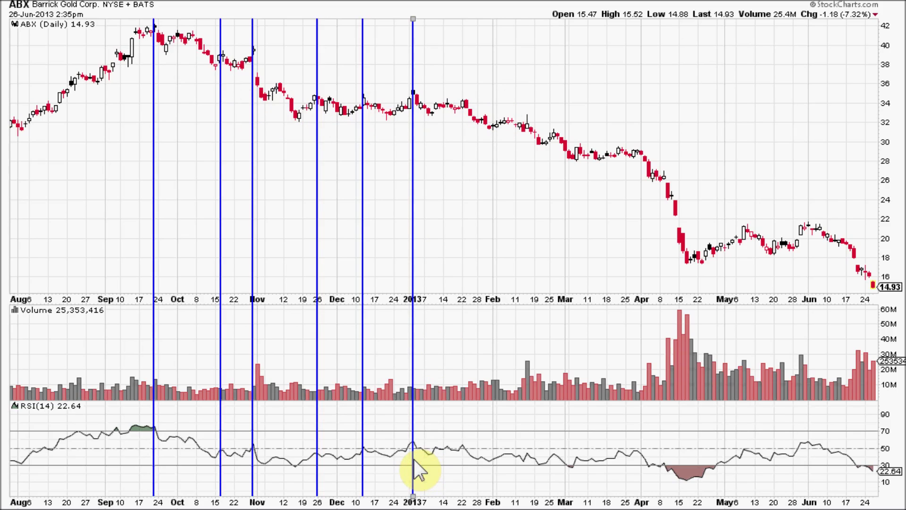
click(465, 460)
click(464, 460)
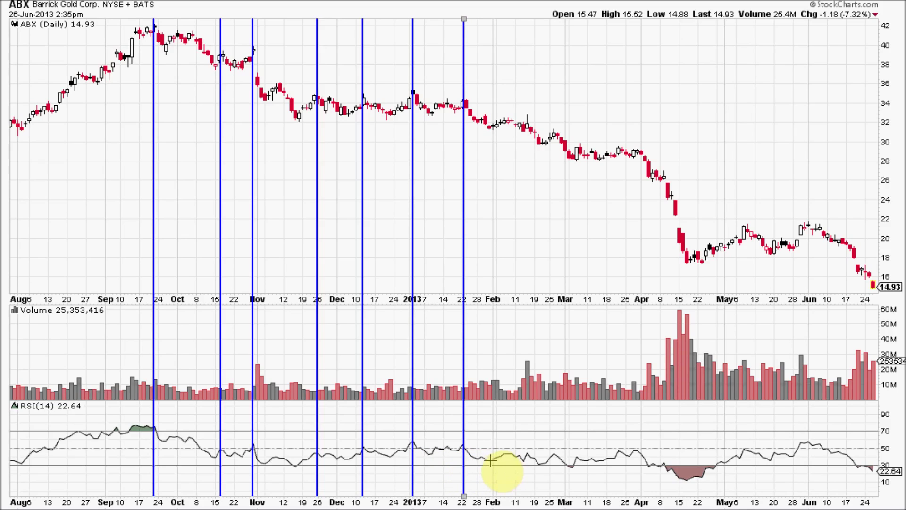
click(529, 460)
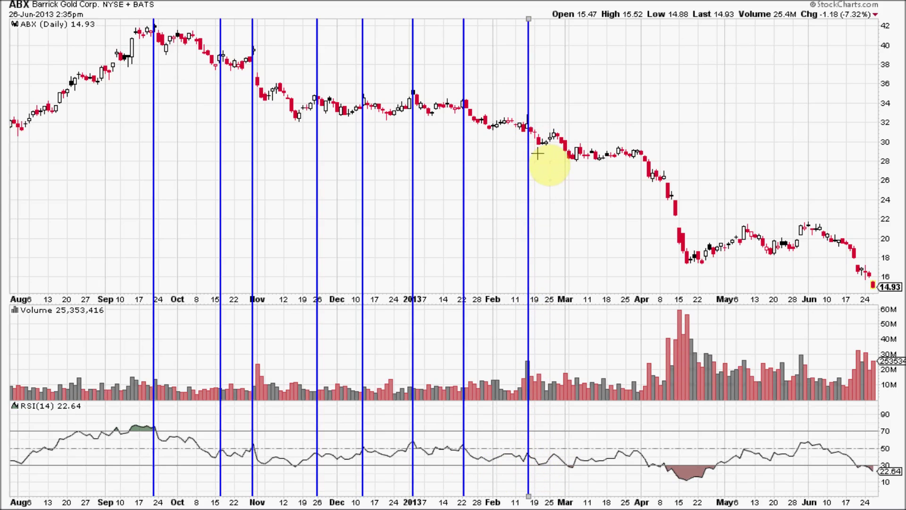
click(553, 458)
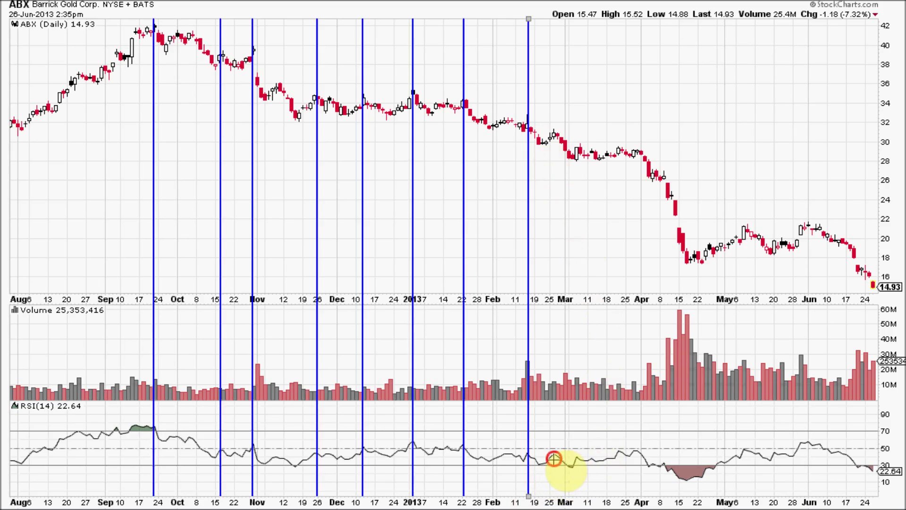
click(554, 456)
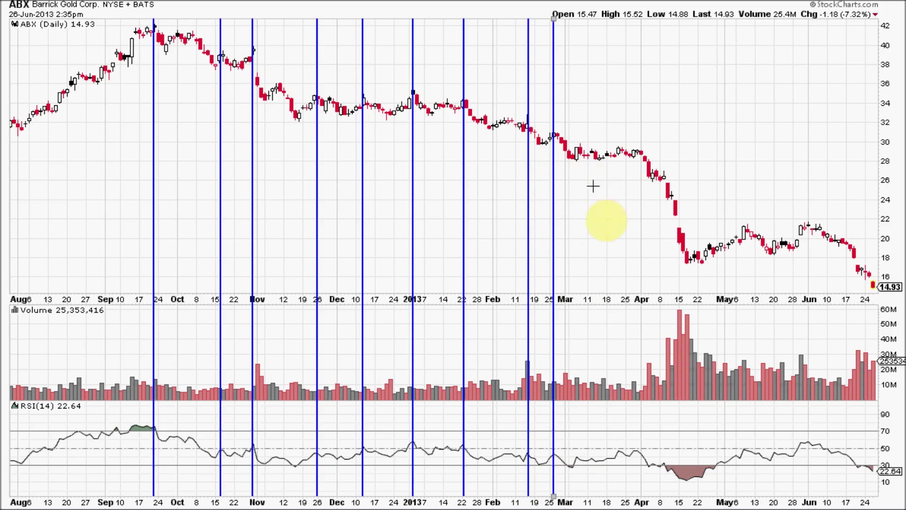
Add blue vertical lines on the ABX chart at RSI turns in late March, end of March, early May, May 20 and early June
click(620, 457)
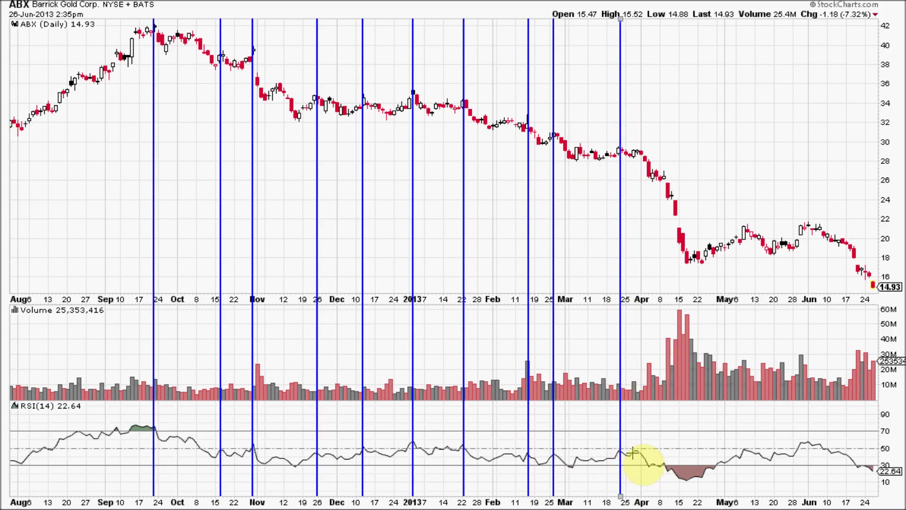
click(637, 452)
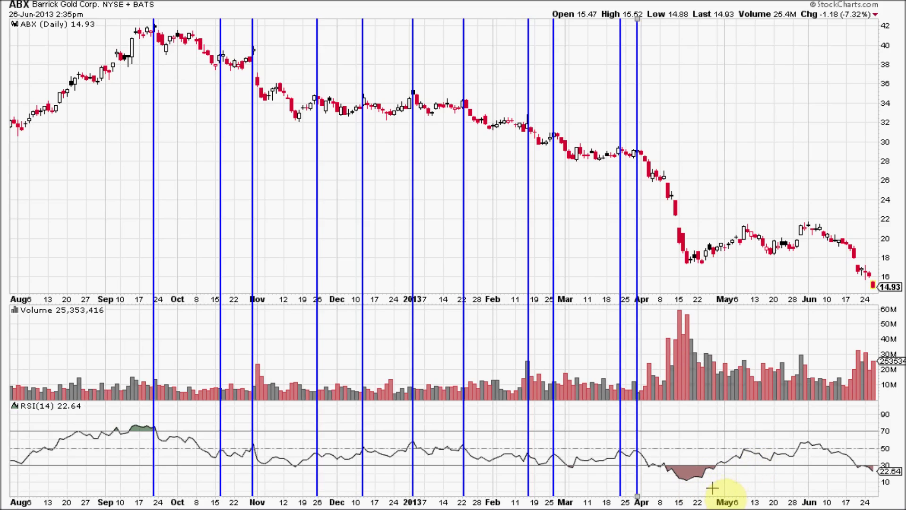
click(745, 451)
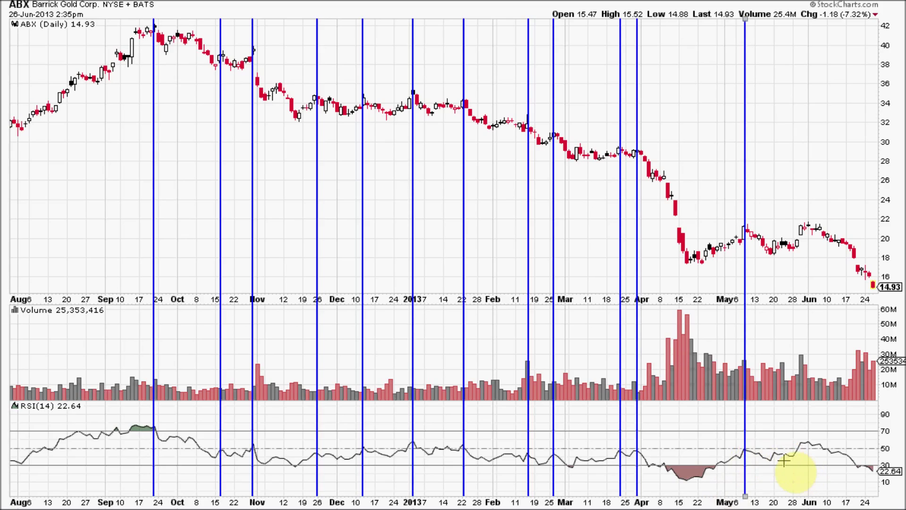
click(774, 460)
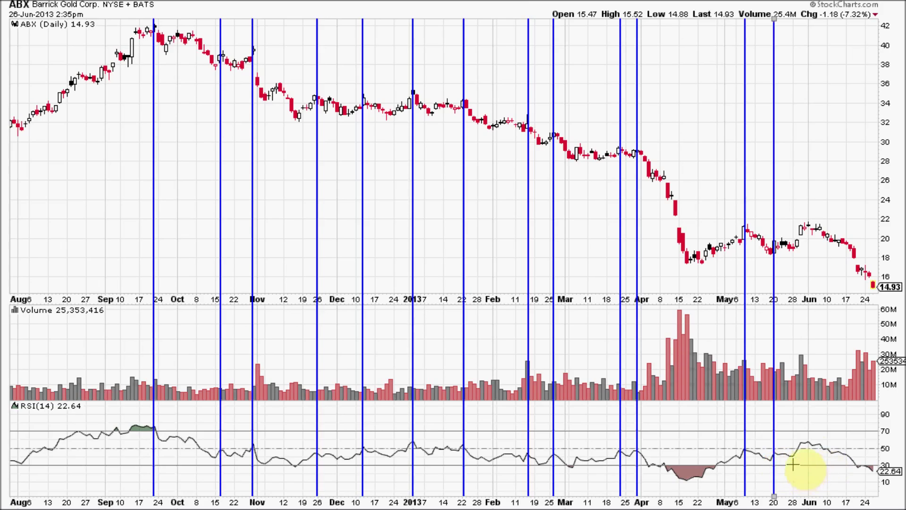
click(823, 448)
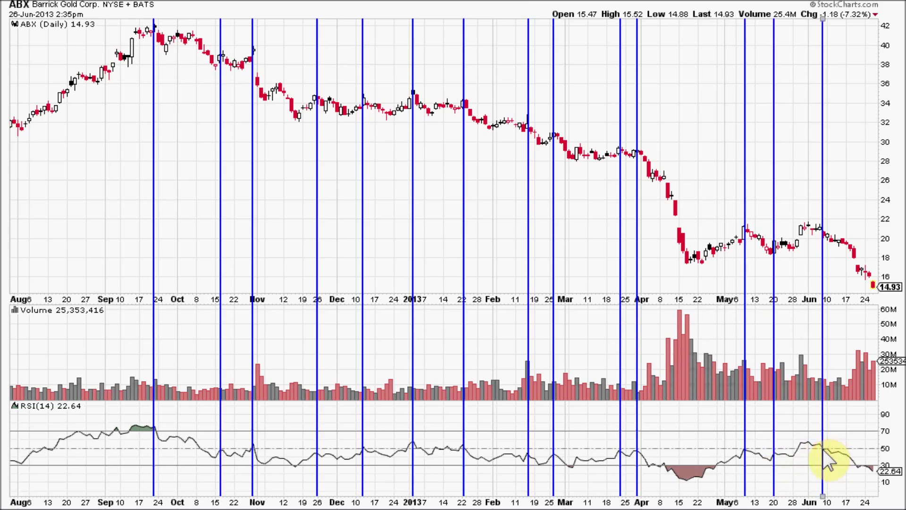